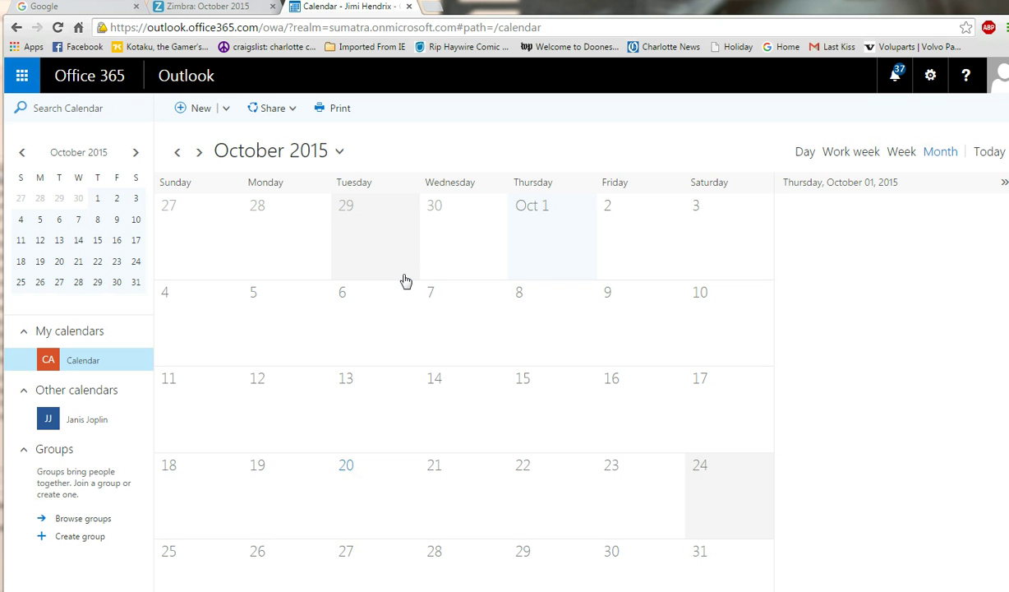
Compare the Zimbra October 2015 calendar with the Office 365 calendar.
{"action": "left_click", "coordinate": [212, 8]}
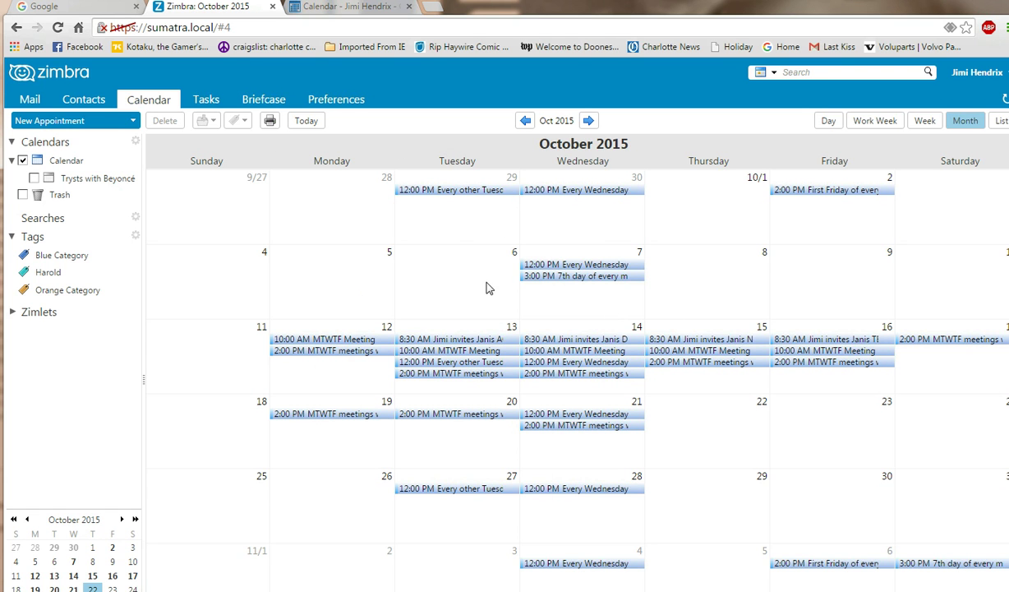
{"action": "left_click", "coordinate": [326, 7]}
{"action": "left_click", "coordinate": [229, 9]}
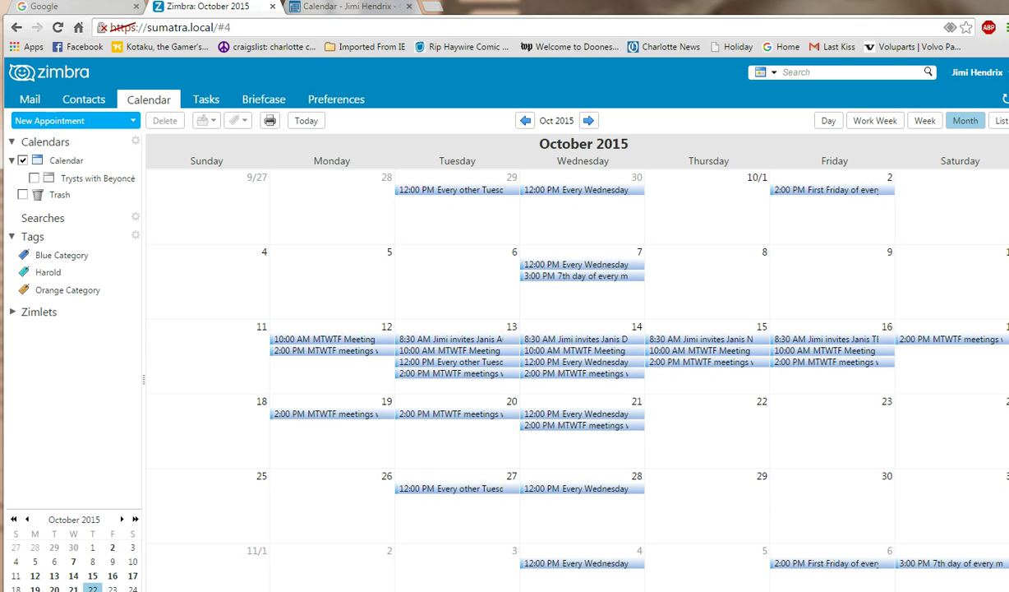
{"action": "left_click", "coordinate": [359, 10]}
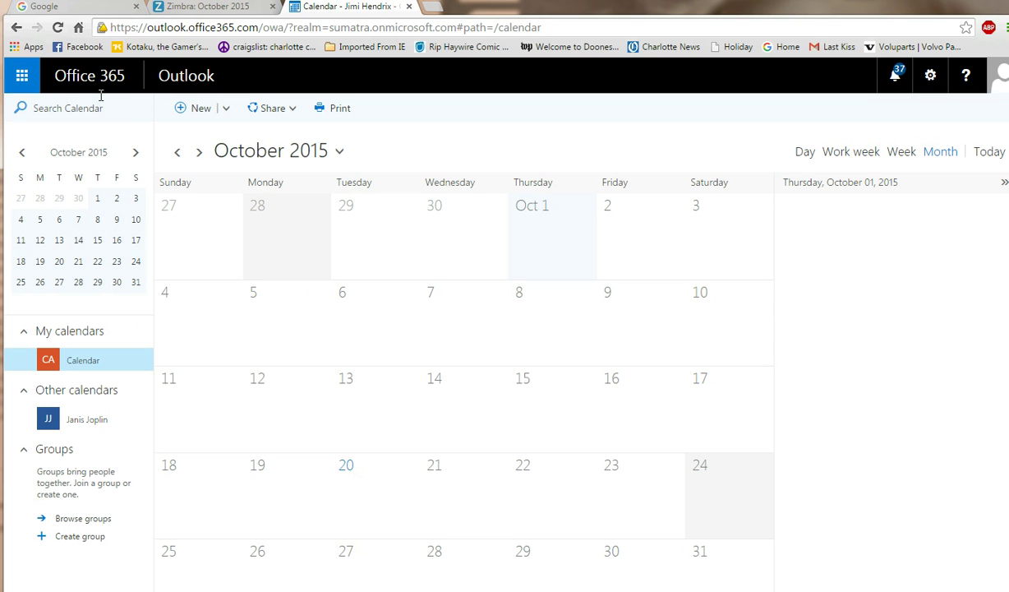
Check that People holds only one contact, then view the empty Tasks list.
{"action": "left_click", "coordinate": [23, 76]}
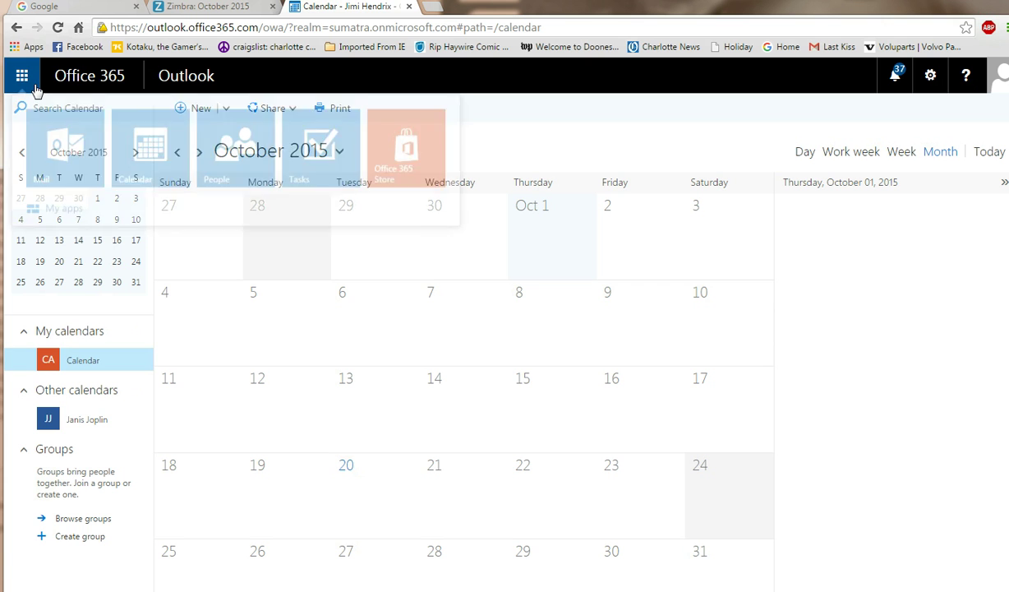
{"action": "left_click", "coordinate": [219, 164]}
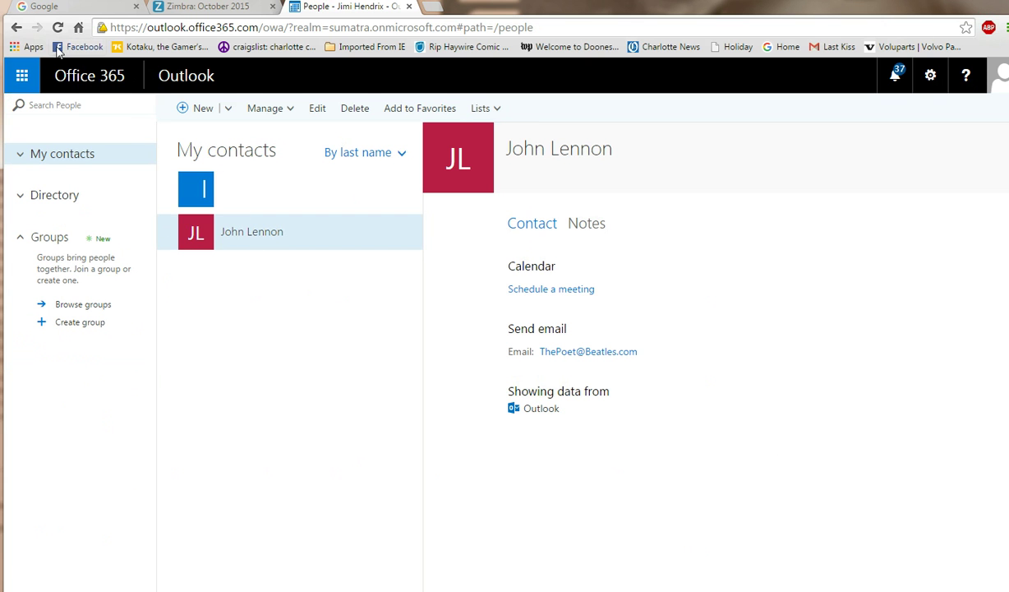
{"action": "left_click", "coordinate": [37, 80]}
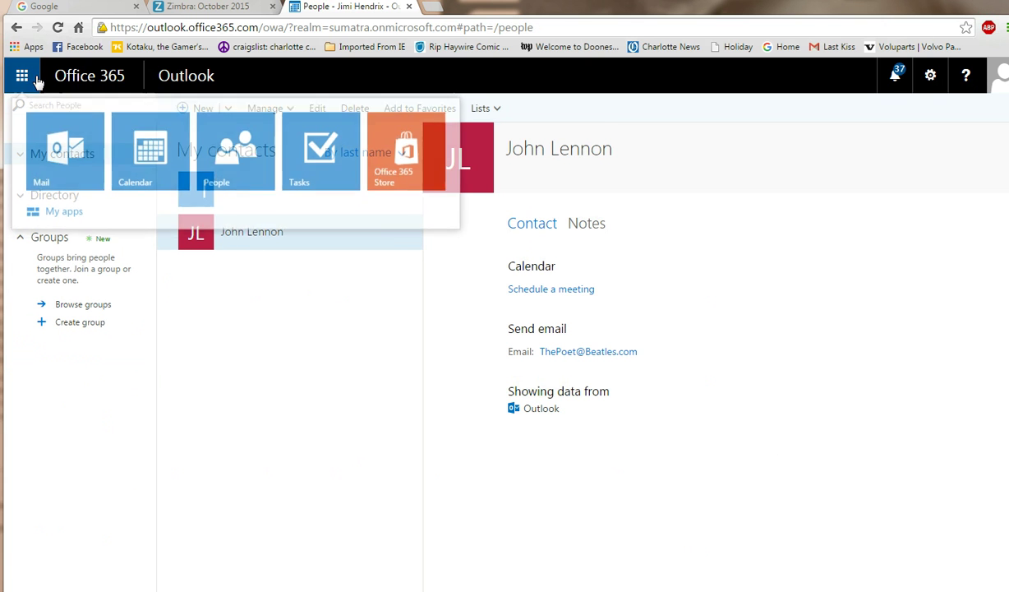
{"action": "left_click", "coordinate": [288, 152]}
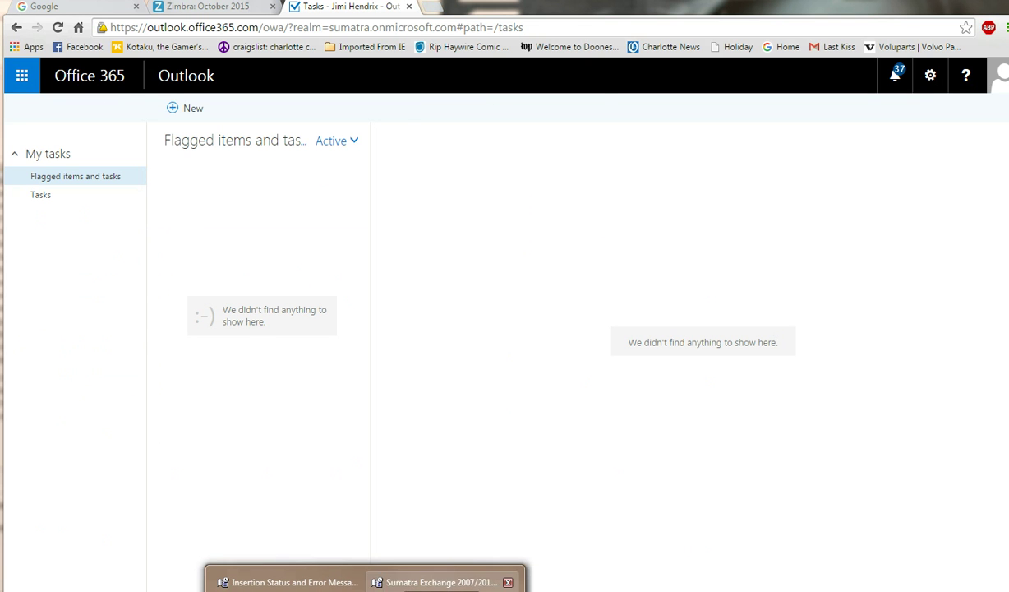
Start Sumatra's Process Everything migration run, then return to the Outlook calendar.
{"action": "left_click", "coordinate": [436, 557]}
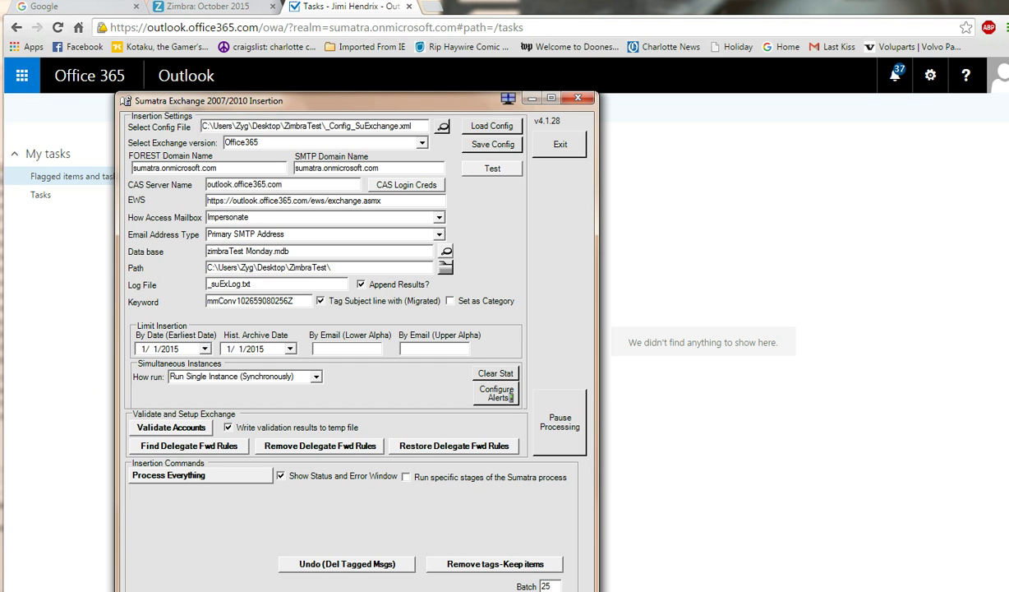
{"action": "left_click", "coordinate": [243, 476]}
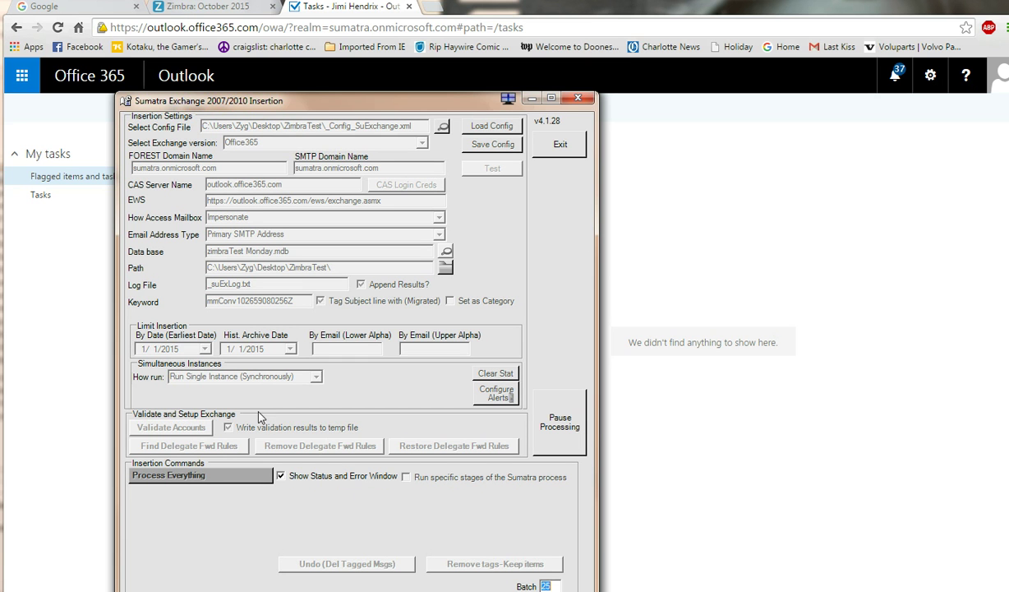
{"action": "left_click", "coordinate": [524, 74]}
{"action": "left_click", "coordinate": [27, 88]}
View October 2015 appointments in the calendar, then check People now lists four contacts.
{"action": "left_click", "coordinate": [145, 174]}
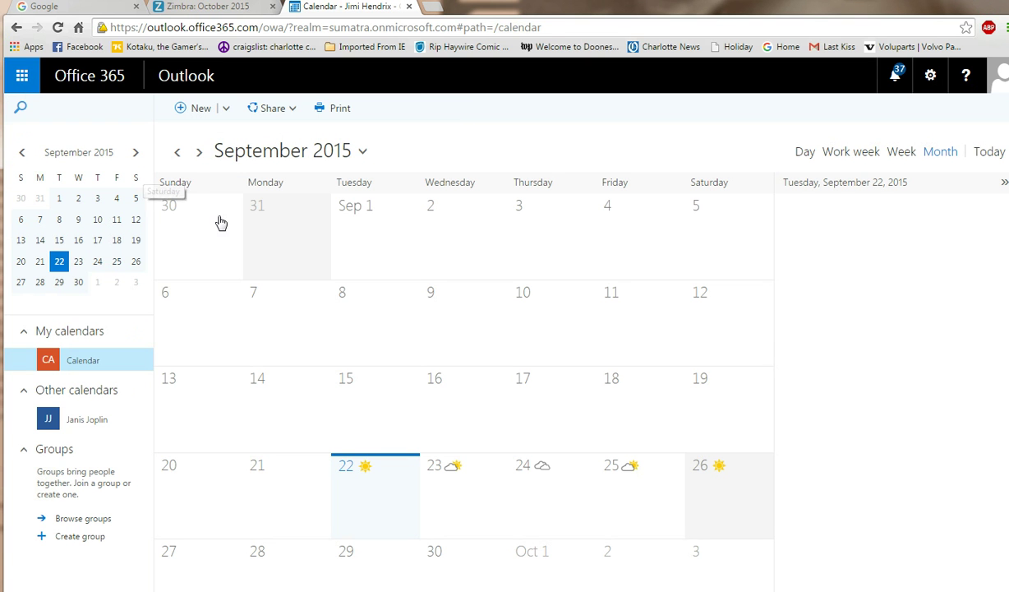
{"action": "left_click", "coordinate": [200, 153]}
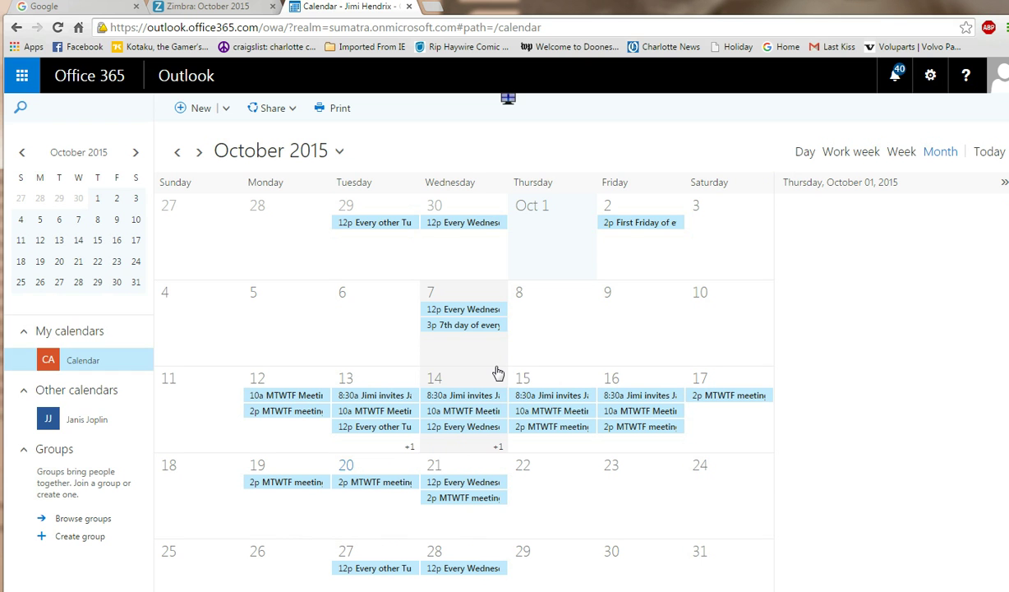
{"action": "left_click", "coordinate": [18, 76]}
{"action": "left_click", "coordinate": [228, 154]}
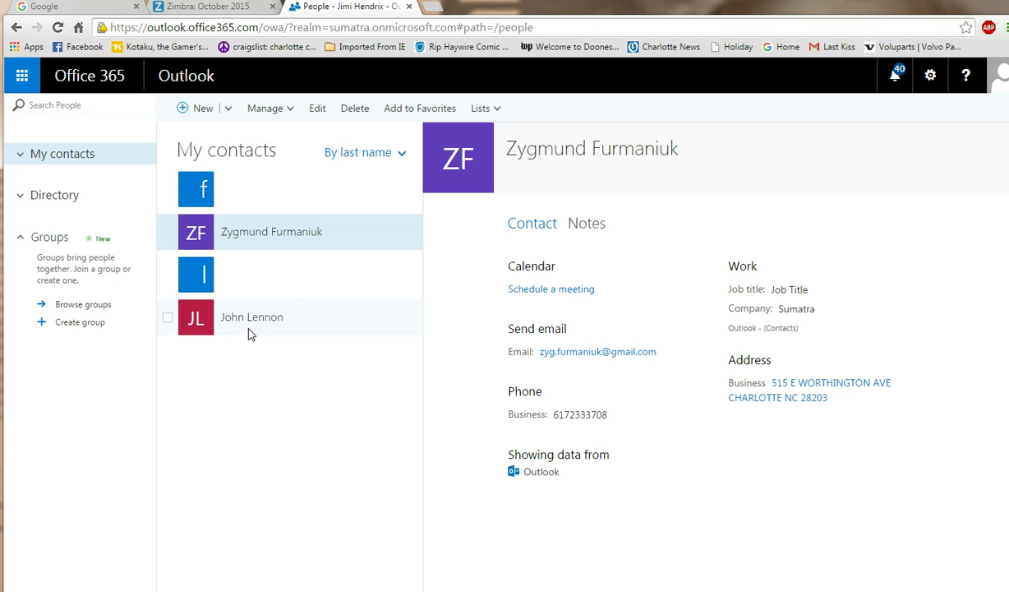
{"action": "mouse_move", "coordinate": [53, 106]}
{"action": "mouse_move", "coordinate": [74, 205]}
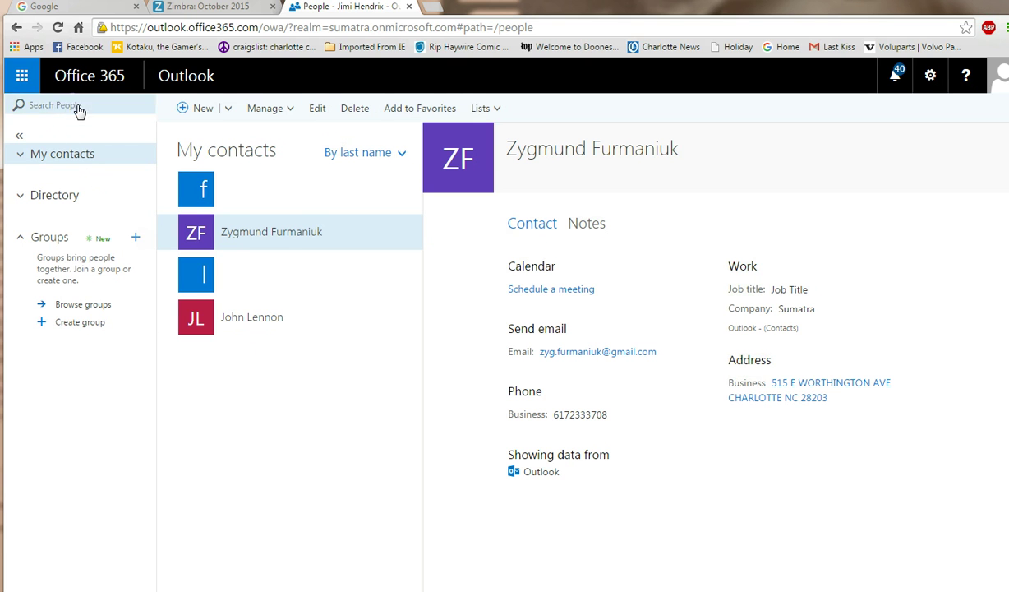
Check the migrated tasks, contacts and October 2015 calendar appointments in Outlook.
{"action": "left_click", "coordinate": [22, 75]}
{"action": "left_click", "coordinate": [288, 138]}
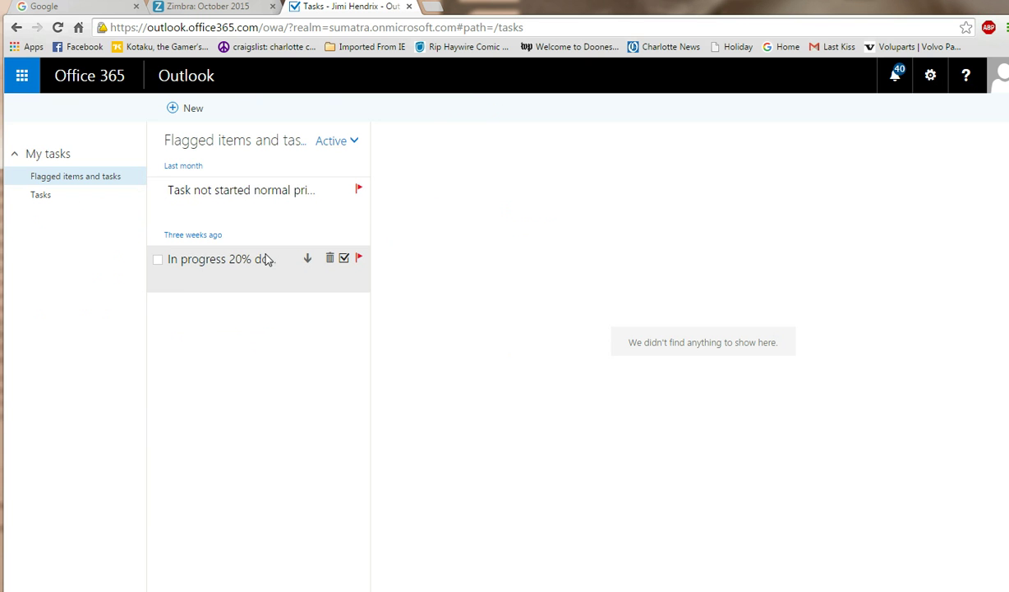
{"action": "left_click", "coordinate": [22, 75]}
{"action": "left_click", "coordinate": [233, 154]}
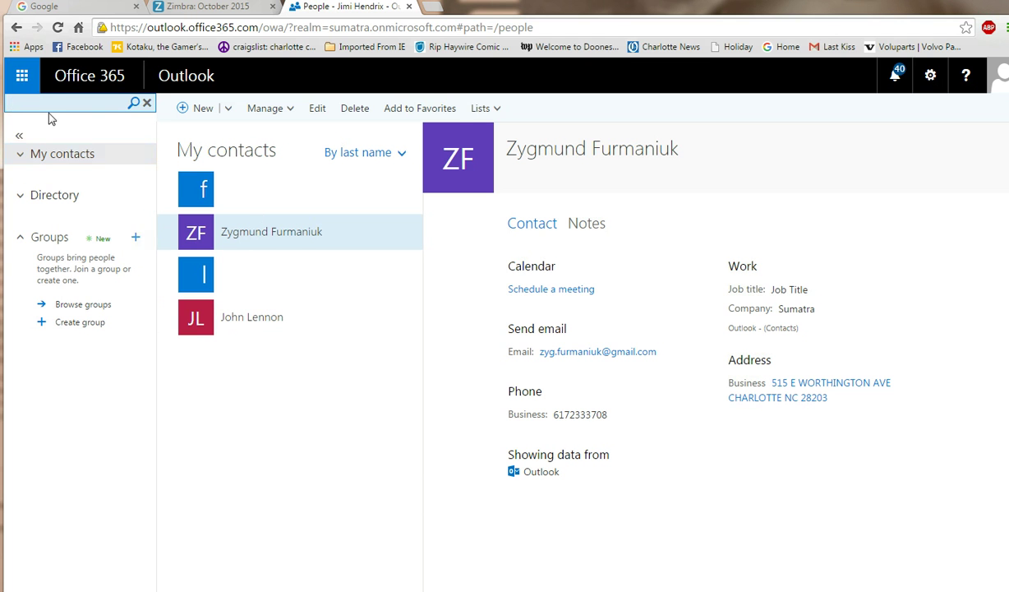
{"action": "left_click", "coordinate": [25, 76]}
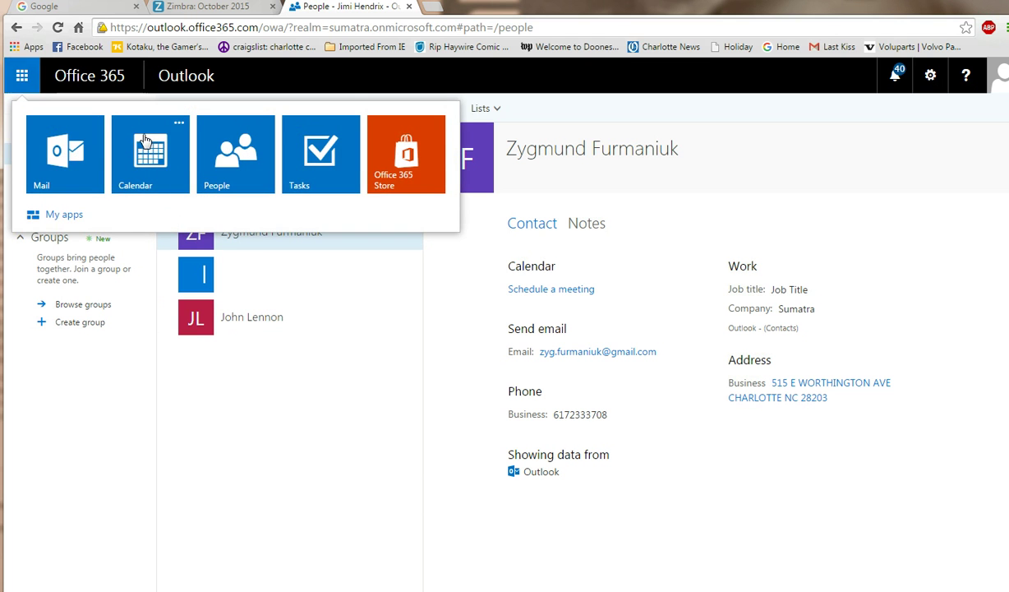
{"action": "left_click", "coordinate": [144, 141]}
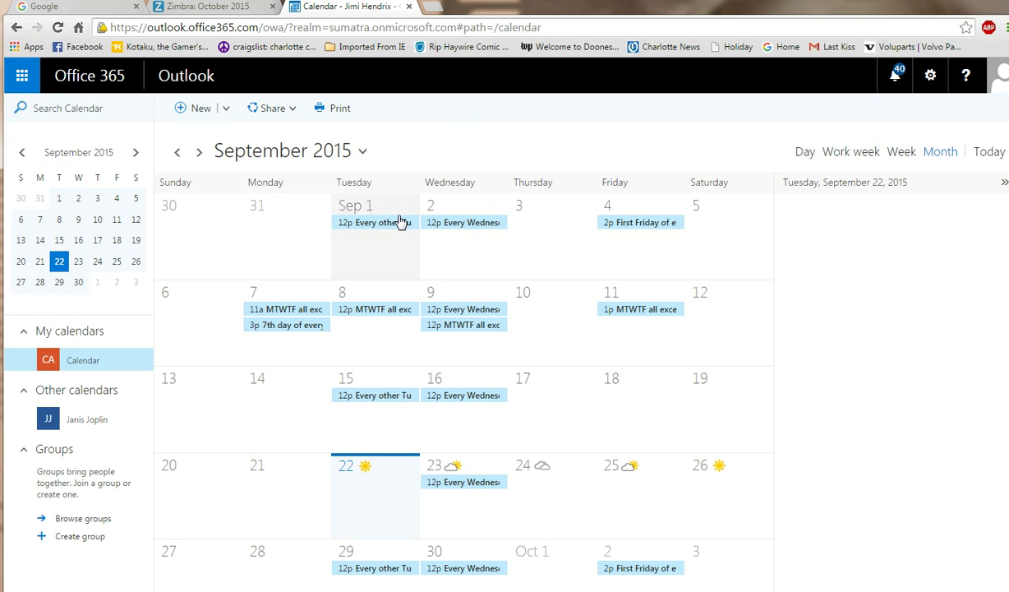
{"action": "left_click", "coordinate": [198, 153]}
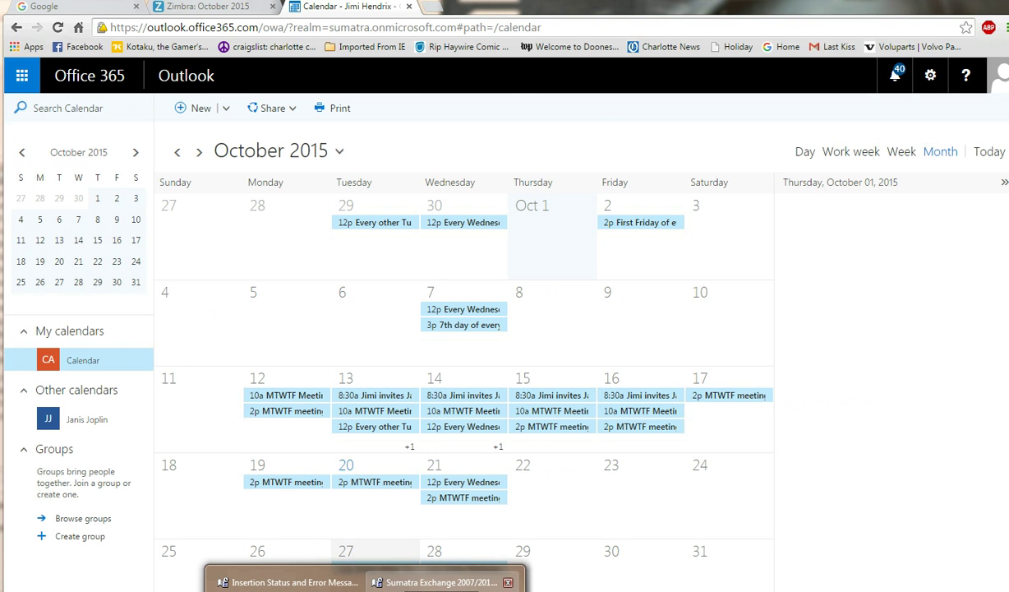
In Sumatra, dismiss the Done message and enable Run specific stages.
{"action": "left_click", "coordinate": [444, 581]}
{"action": "left_click", "coordinate": [477, 363]}
{"action": "left_click", "coordinate": [408, 477]}
Run Sumatra's Process Meeting Requests, Ack Meeting Replies and Cleanup Drafts Folder stages, then view Outlook.
{"action": "left_click", "coordinate": [441, 513]}
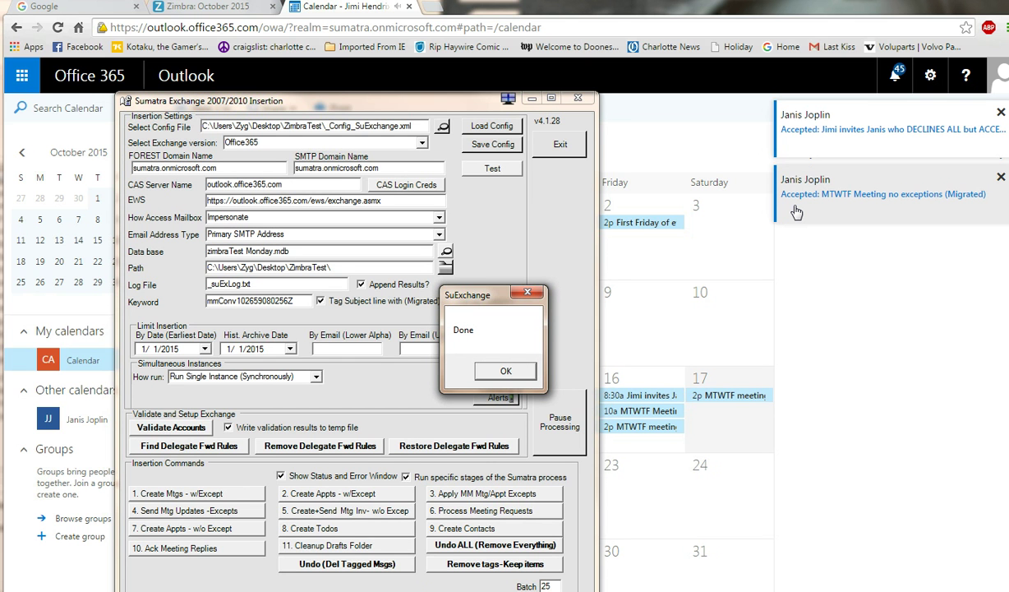
{"action": "left_click", "coordinate": [509, 369]}
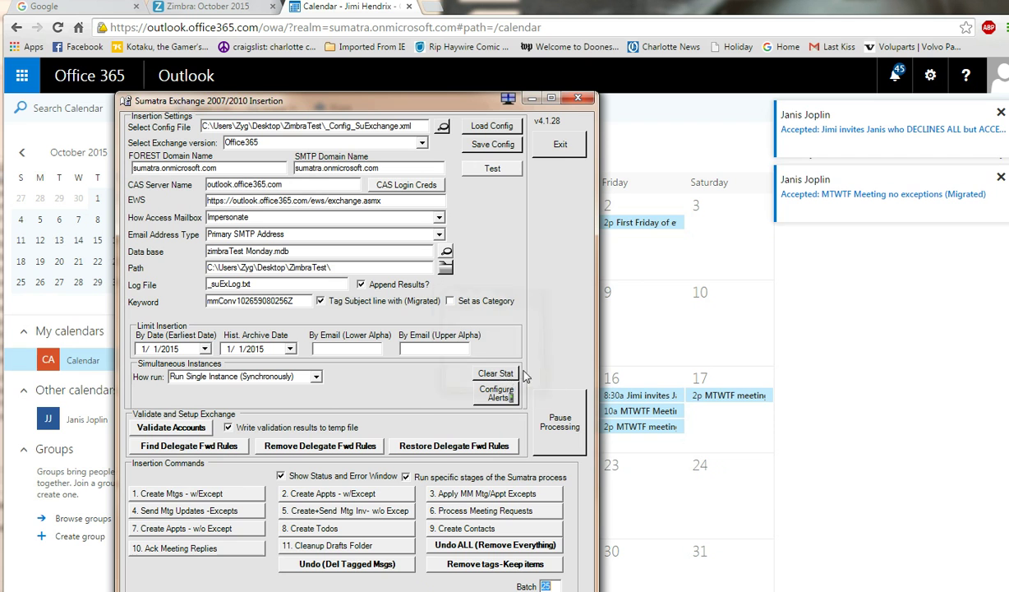
{"action": "left_click", "coordinate": [157, 551]}
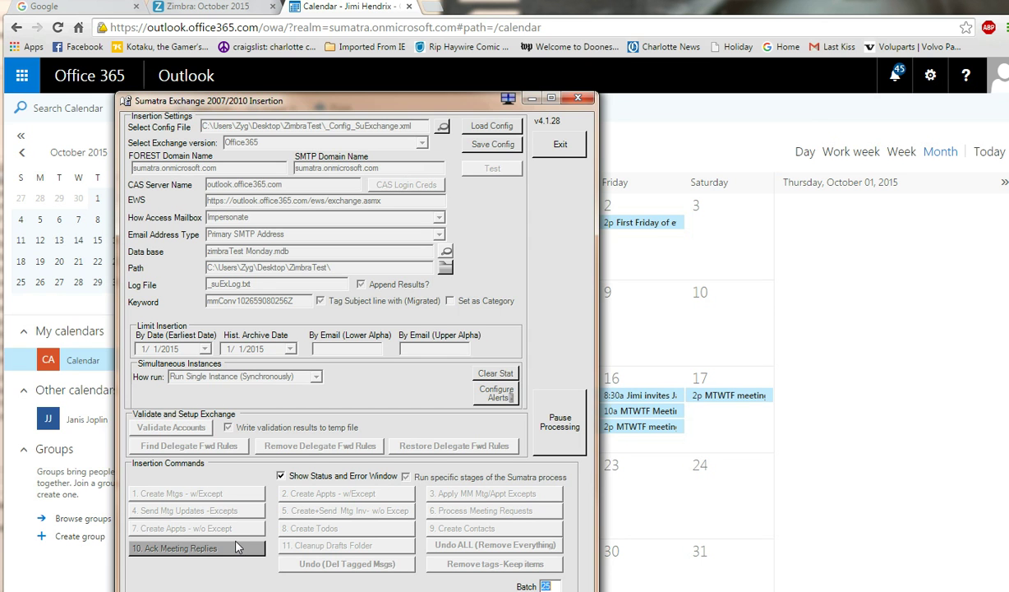
{"action": "left_click", "coordinate": [482, 372]}
{"action": "left_click", "coordinate": [371, 546]}
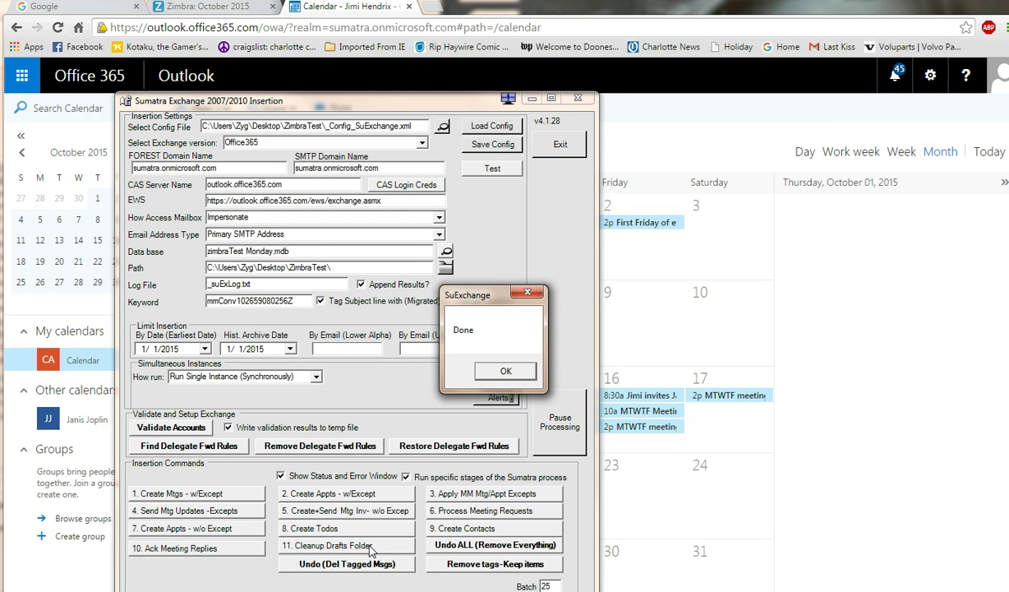
{"action": "left_click", "coordinate": [493, 371]}
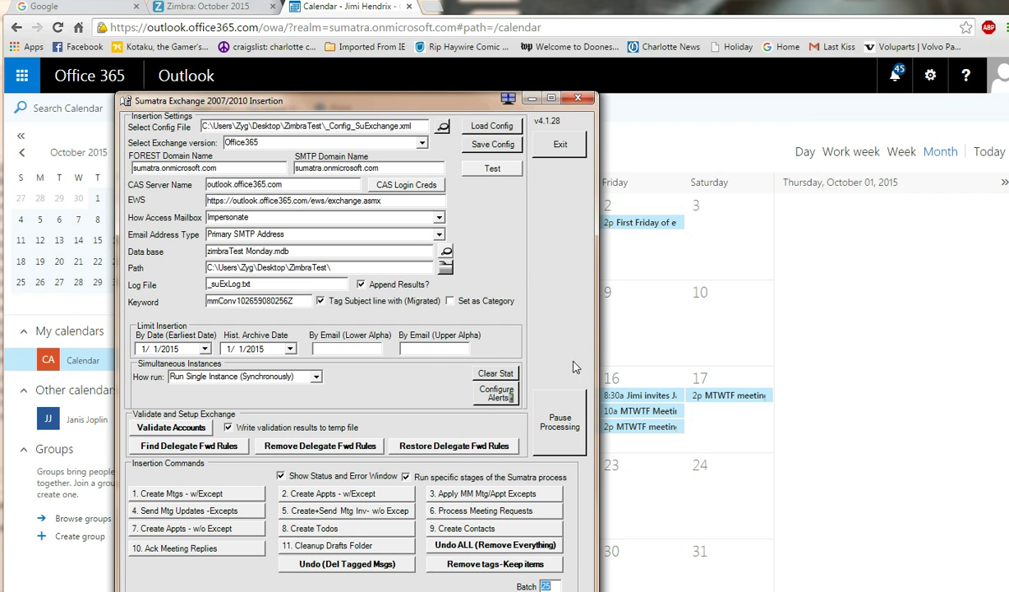
{"action": "left_click", "coordinate": [622, 377]}
{"action": "left_click", "coordinate": [472, 401]}
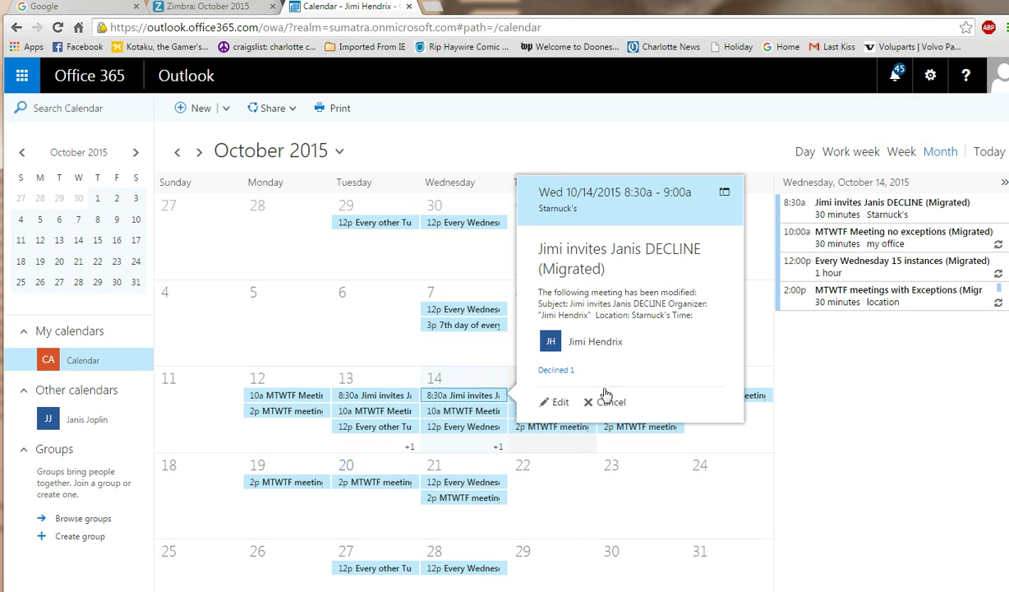
{"action": "left_click", "coordinate": [727, 495]}
{"action": "left_click", "coordinate": [454, 484]}
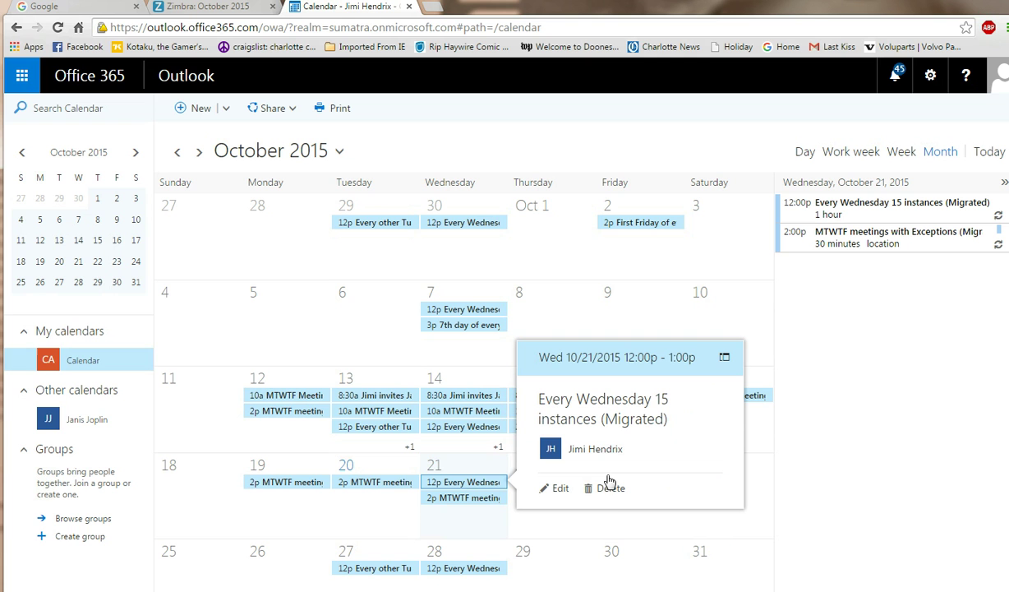
{"action": "left_click", "coordinate": [470, 488]}
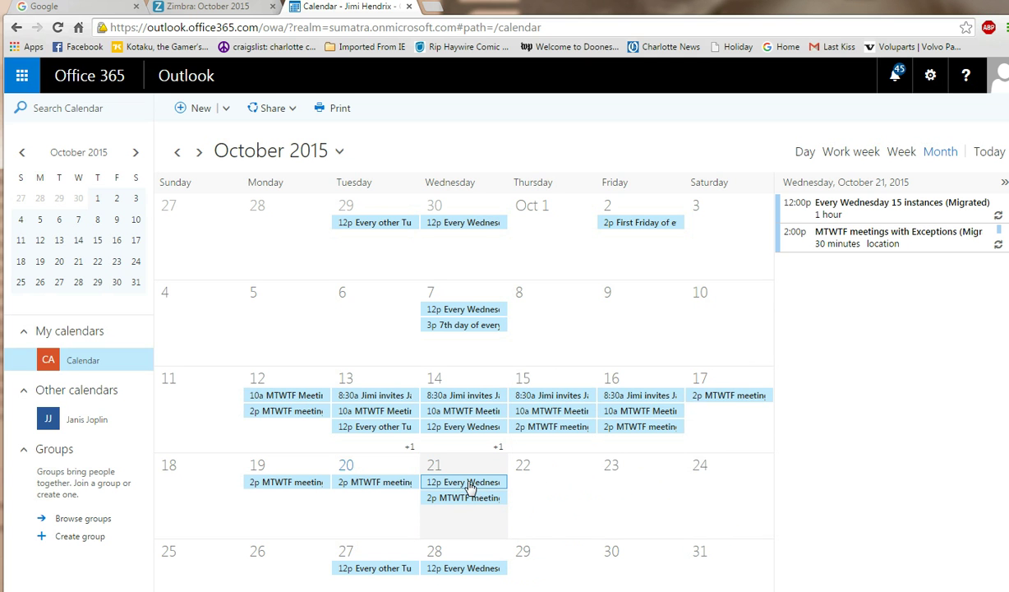
{"action": "double_click", "coordinate": [470, 488]}
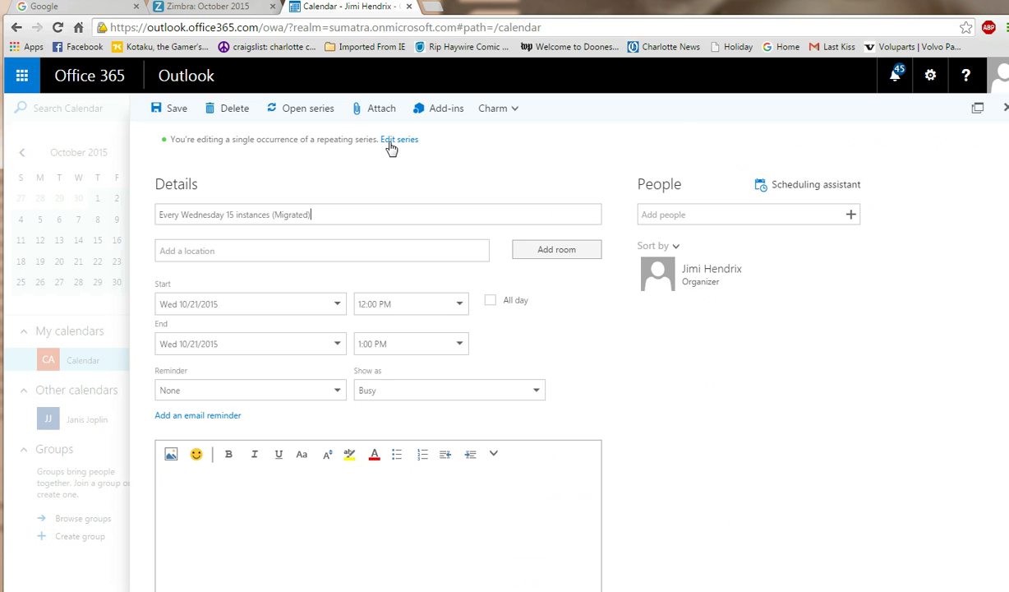
{"action": "left_click", "coordinate": [1004, 108]}
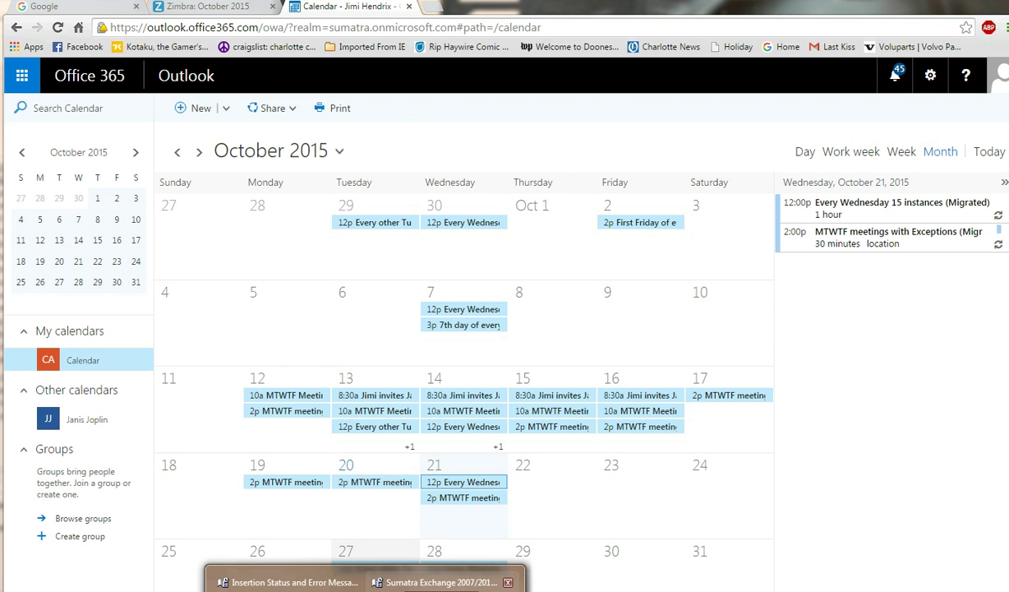
Run Sumatra's 'Undo (Del Tagged Msgs)' to delete all migrated items, confirming the warning.
{"action": "left_click", "coordinate": [442, 582]}
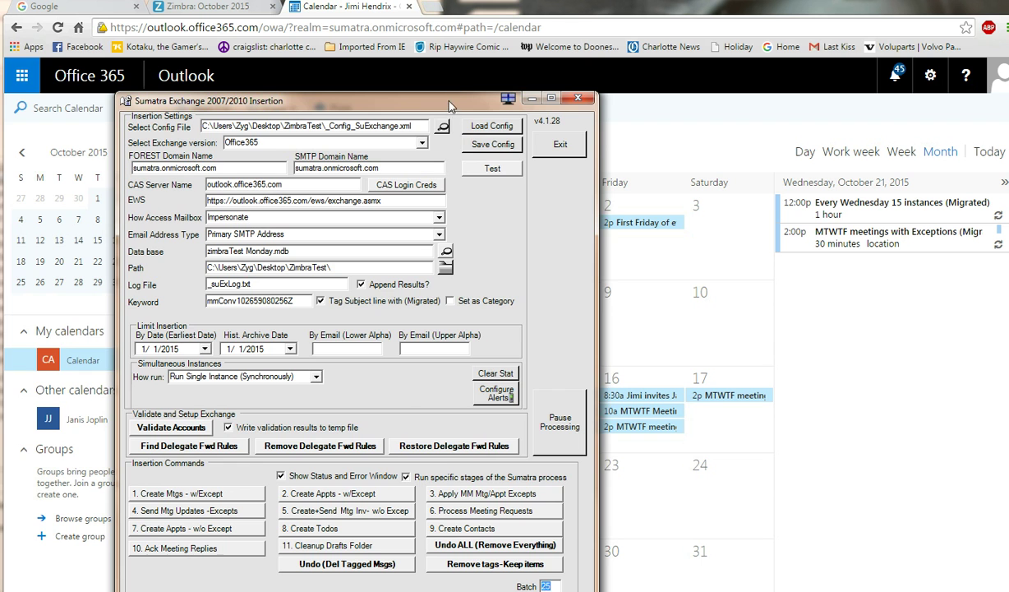
{"action": "left_click_drag", "start_coordinate": [441, 99], "coordinate": [166, 107]}
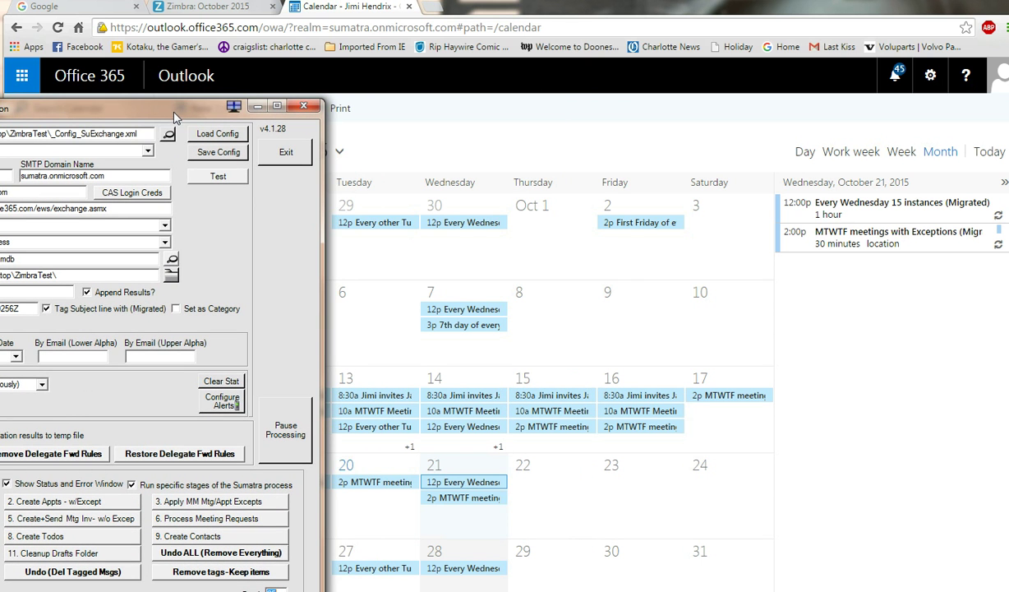
{"action": "left_click", "coordinate": [110, 579]}
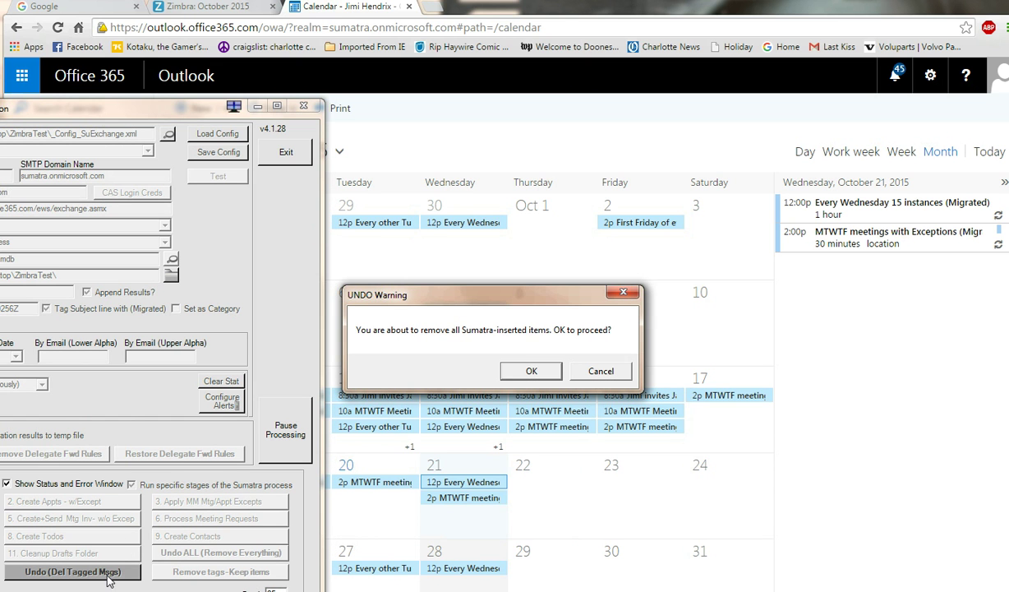
{"action": "left_click", "coordinate": [531, 372]}
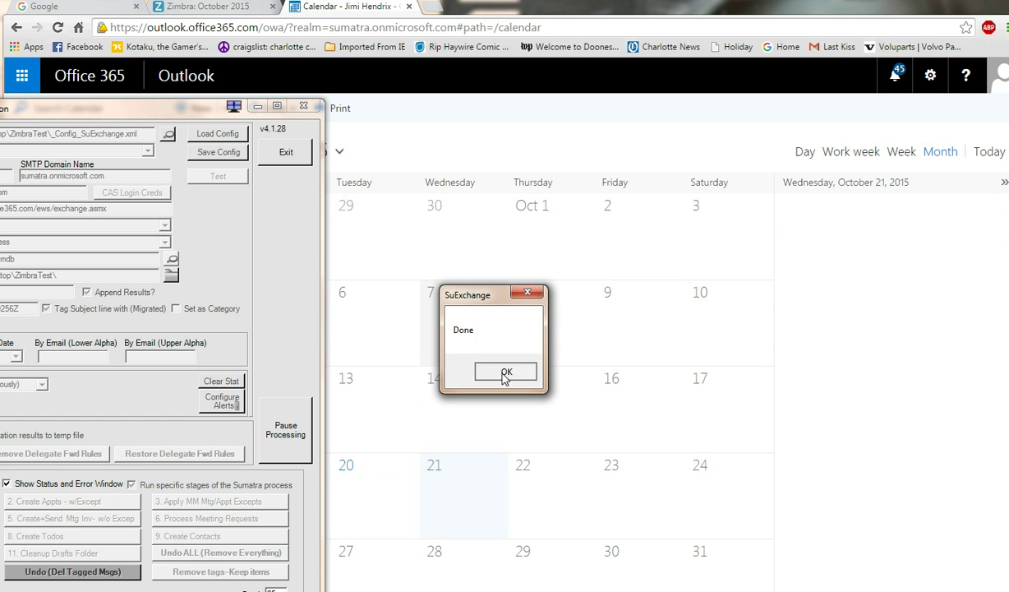
{"action": "left_click", "coordinate": [505, 370]}
Minimize Sumatra and open Mail in Outlook on the web.
{"action": "left_click", "coordinate": [256, 107]}
{"action": "left_click", "coordinate": [33, 86]}
{"action": "left_click", "coordinate": [87, 156]}
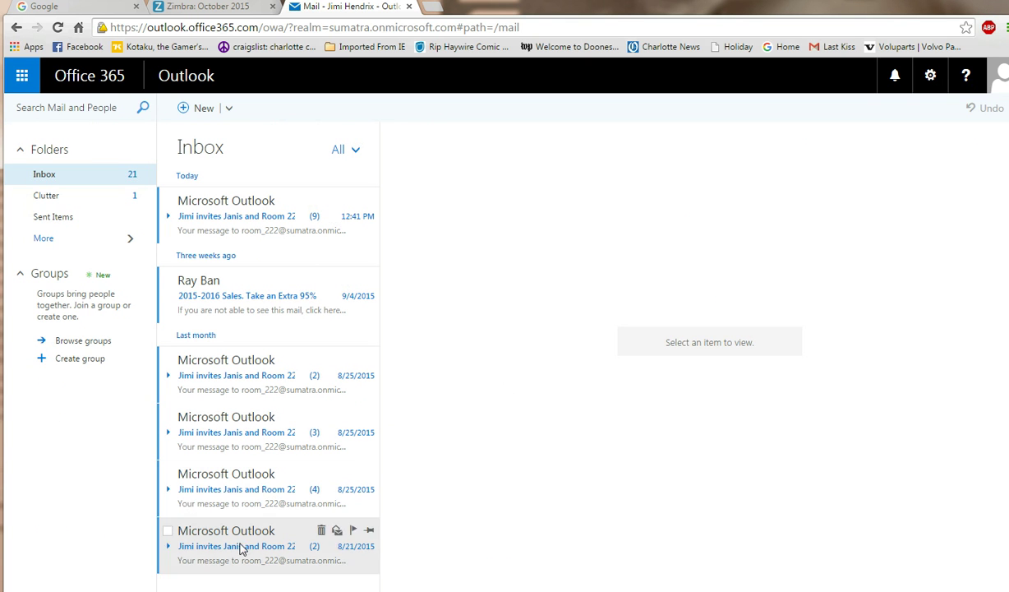
{"action": "mouse_move", "coordinate": [83, 206]}
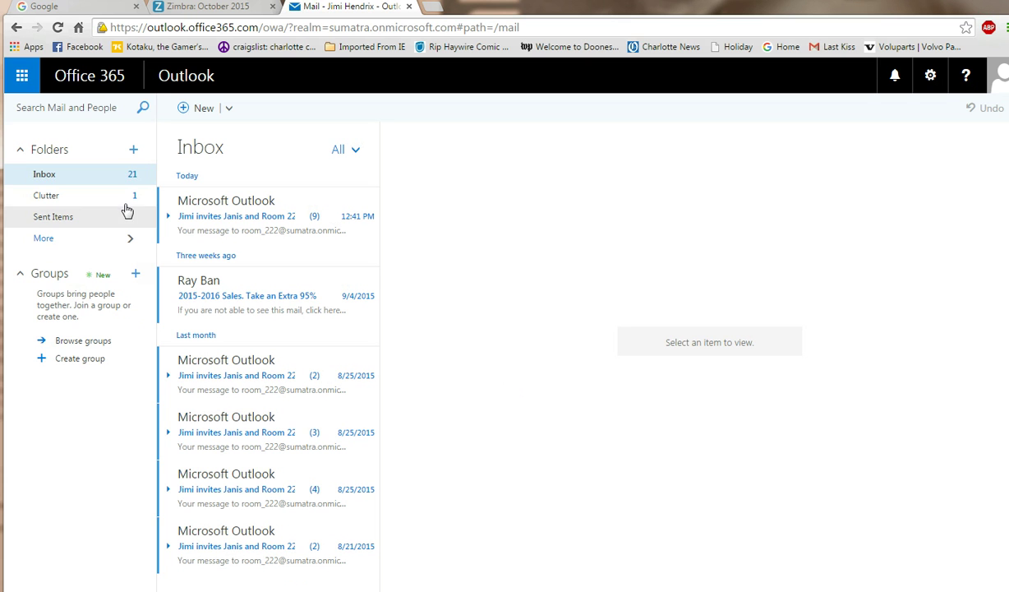
Expand the mail folder pane to show Drafts, Deleted Items, Junk E-Mail and Notes.
{"action": "left_click", "coordinate": [123, 239]}
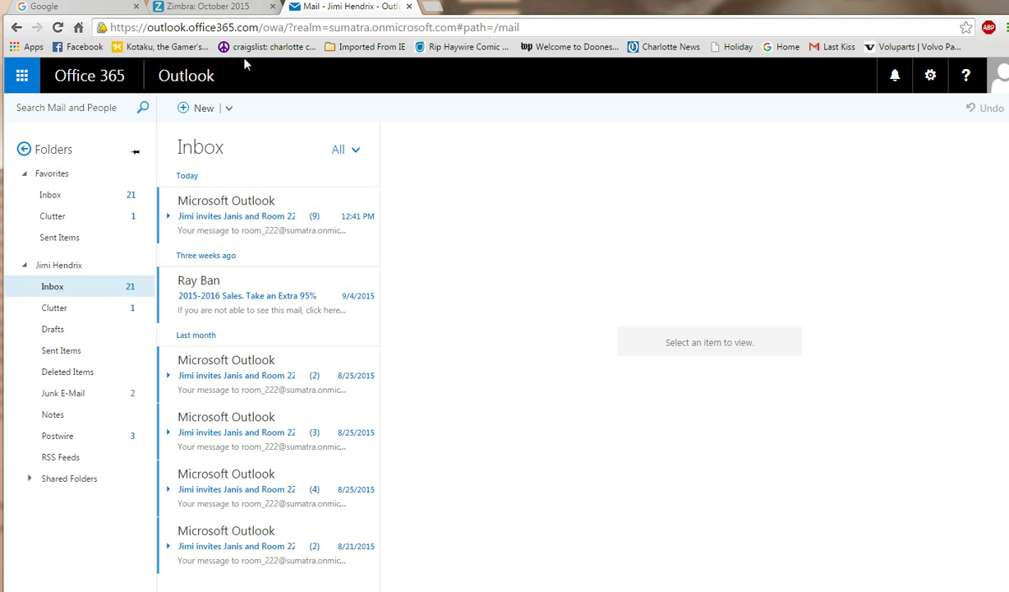
{"action": "left_click", "coordinate": [209, 6]}
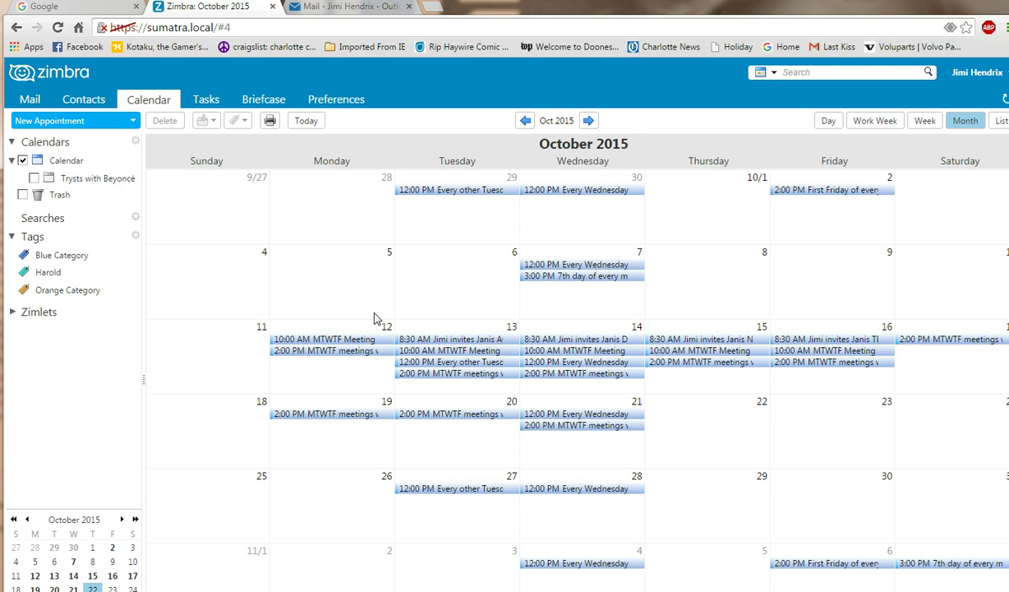